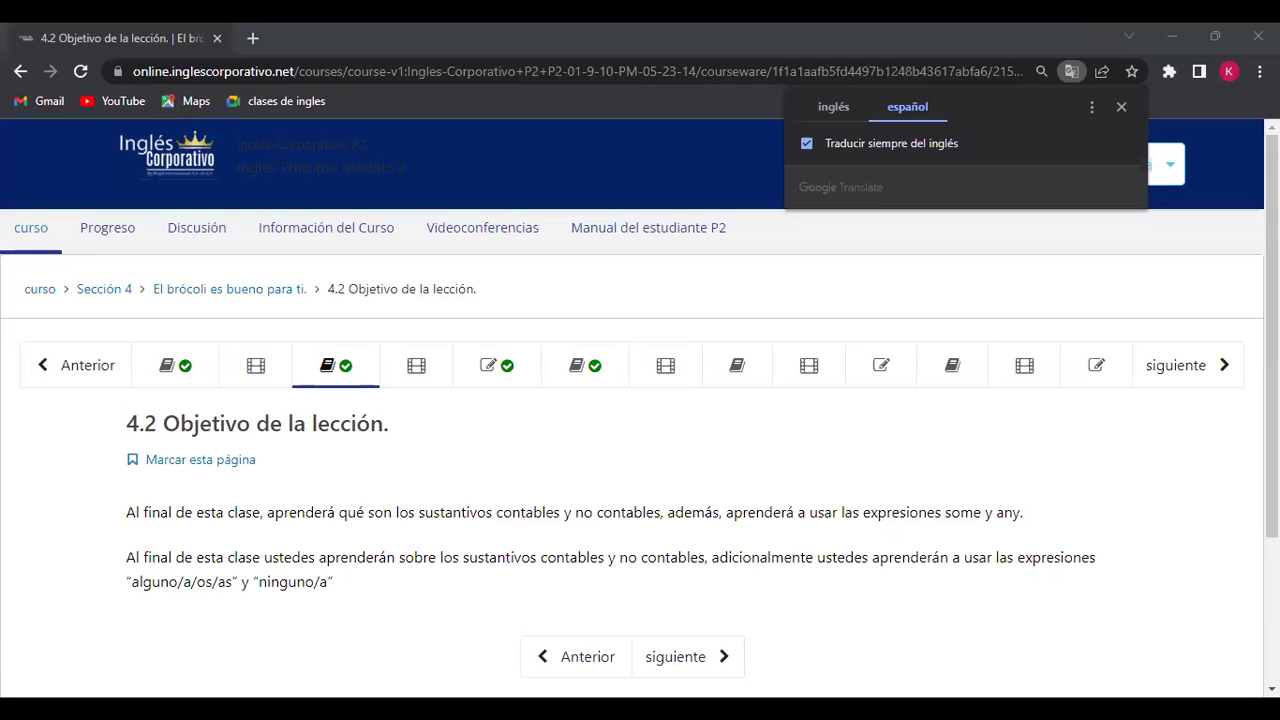
Step: Move through lessons 4.3 and 4.6 to lesson 4.8 and check its empty discussion area
{"action": "left_click", "coordinate": [409, 379]}
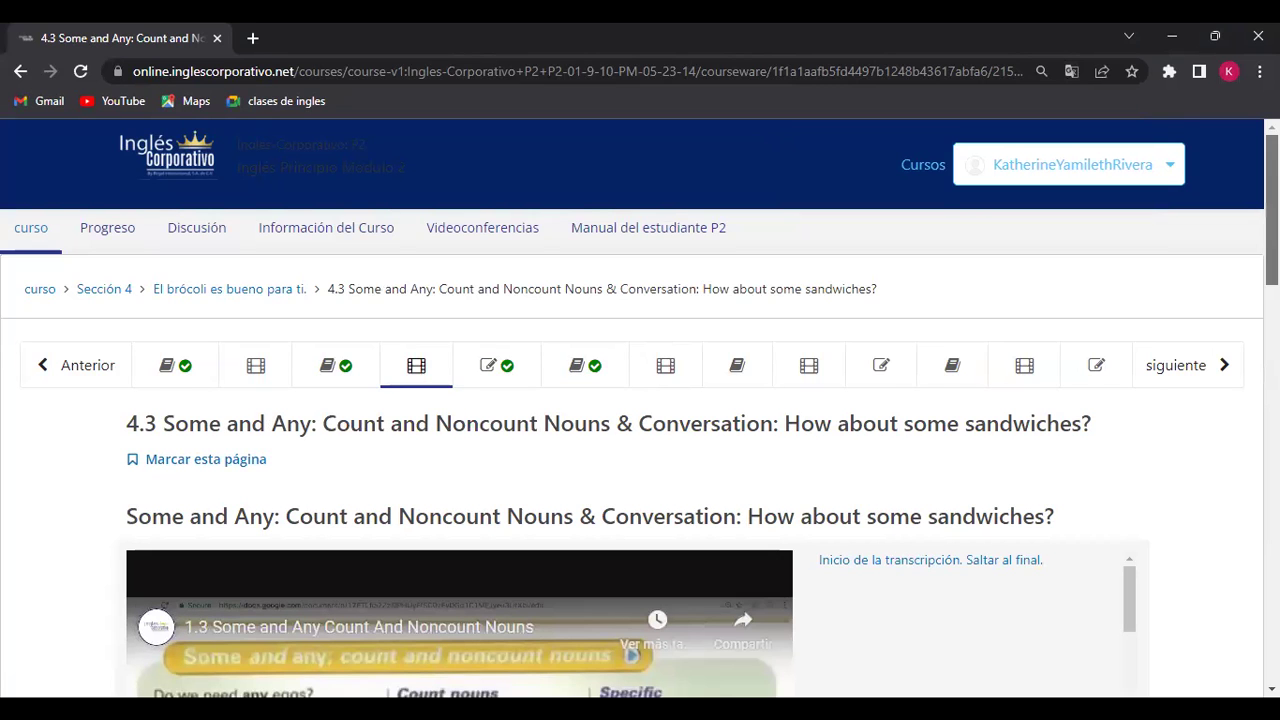
{"action": "scroll", "coordinate": [462, 653], "scroll_direction": "down", "scroll_amount": 3}
{"action": "scroll", "coordinate": [462, 653], "scroll_direction": "up", "scroll_amount": 1}
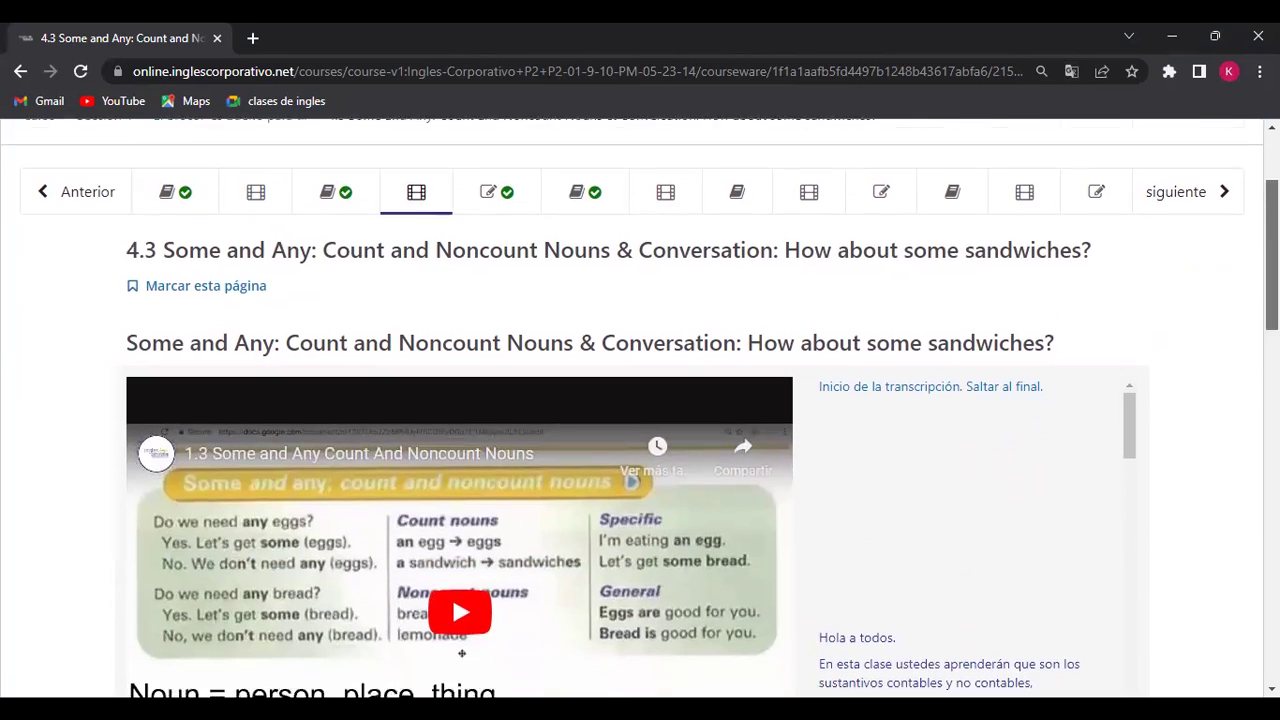
{"action": "left_click", "coordinate": [686, 202]}
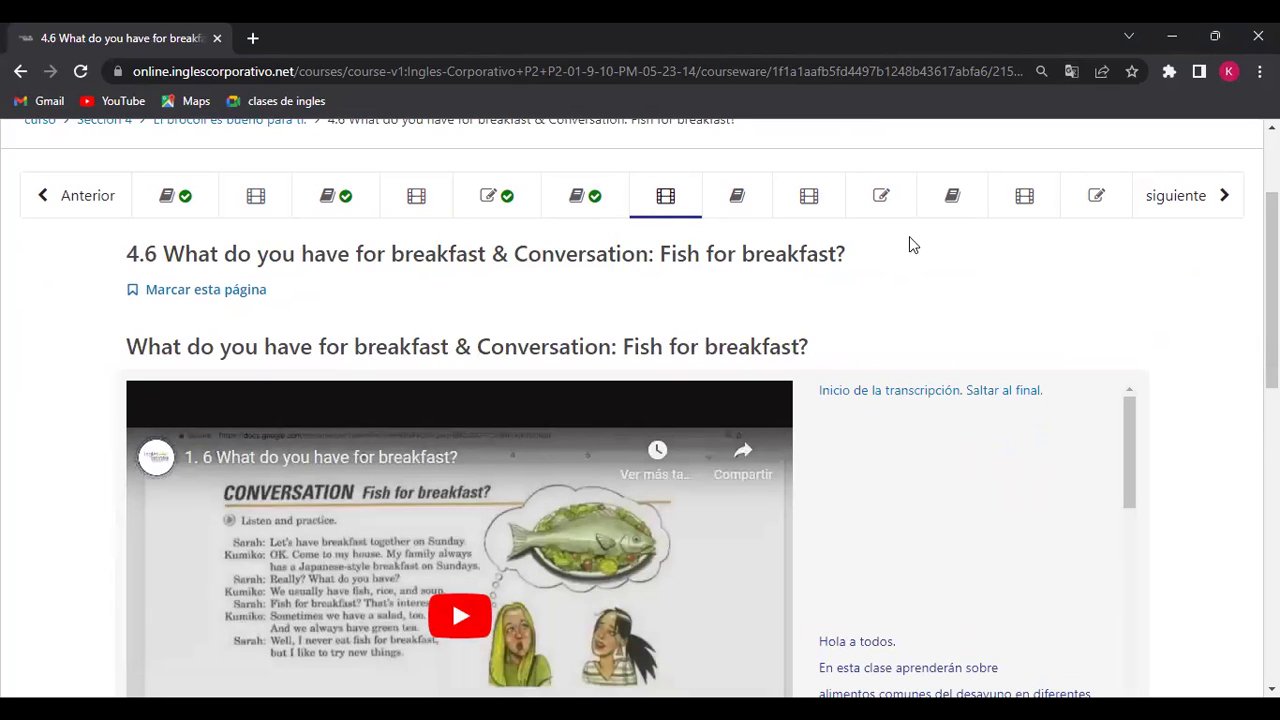
{"action": "left_click", "coordinate": [814, 210]}
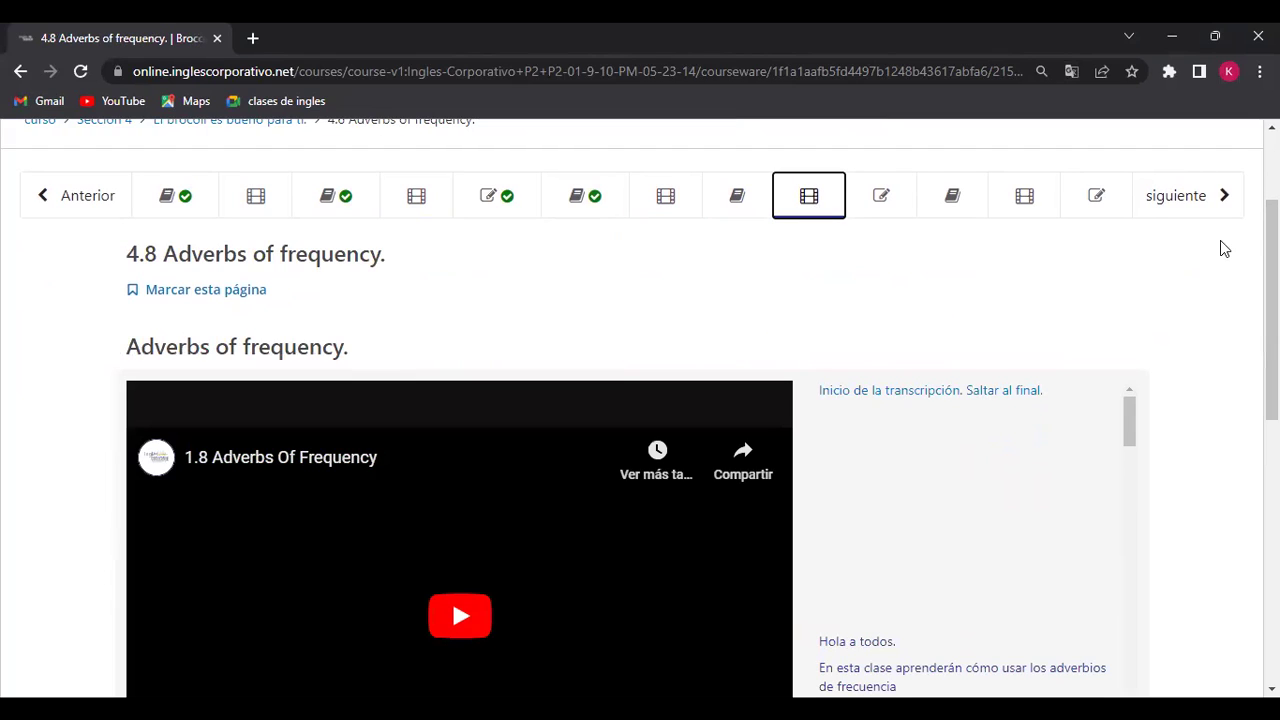
{"action": "scroll", "coordinate": [1225, 248], "scroll_direction": "down", "scroll_amount": 2}
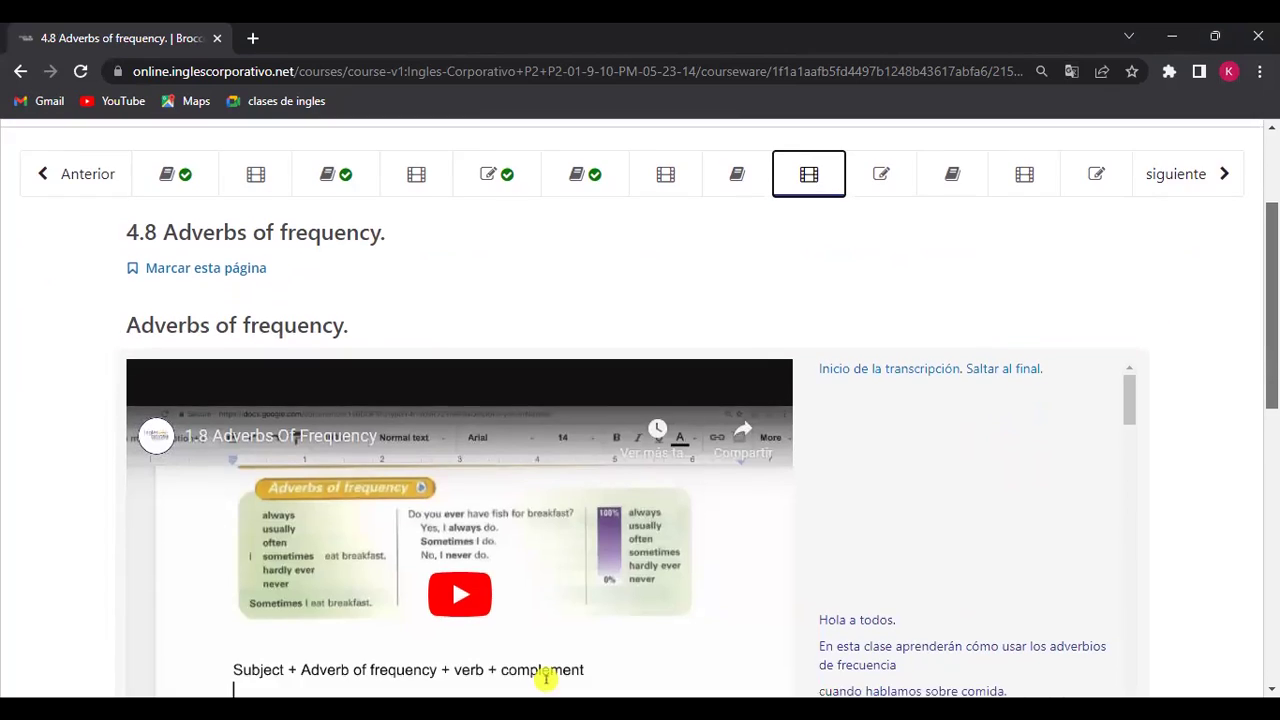
{"action": "scroll", "coordinate": [640, 408], "scroll_direction": "down", "scroll_amount": 5}
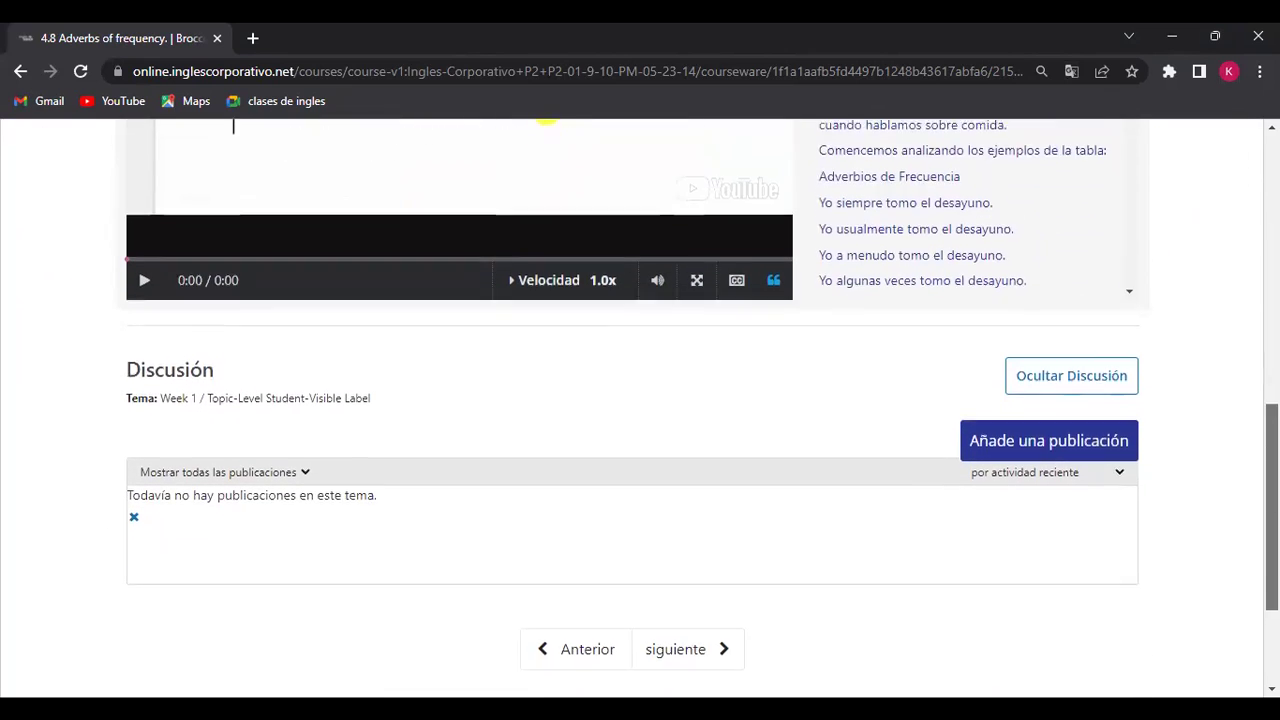
{"action": "scroll", "coordinate": [545, 120], "scroll_direction": "down", "scroll_amount": 1}
{"action": "scroll", "coordinate": [546, 563], "scroll_direction": "up", "scroll_amount": 5}
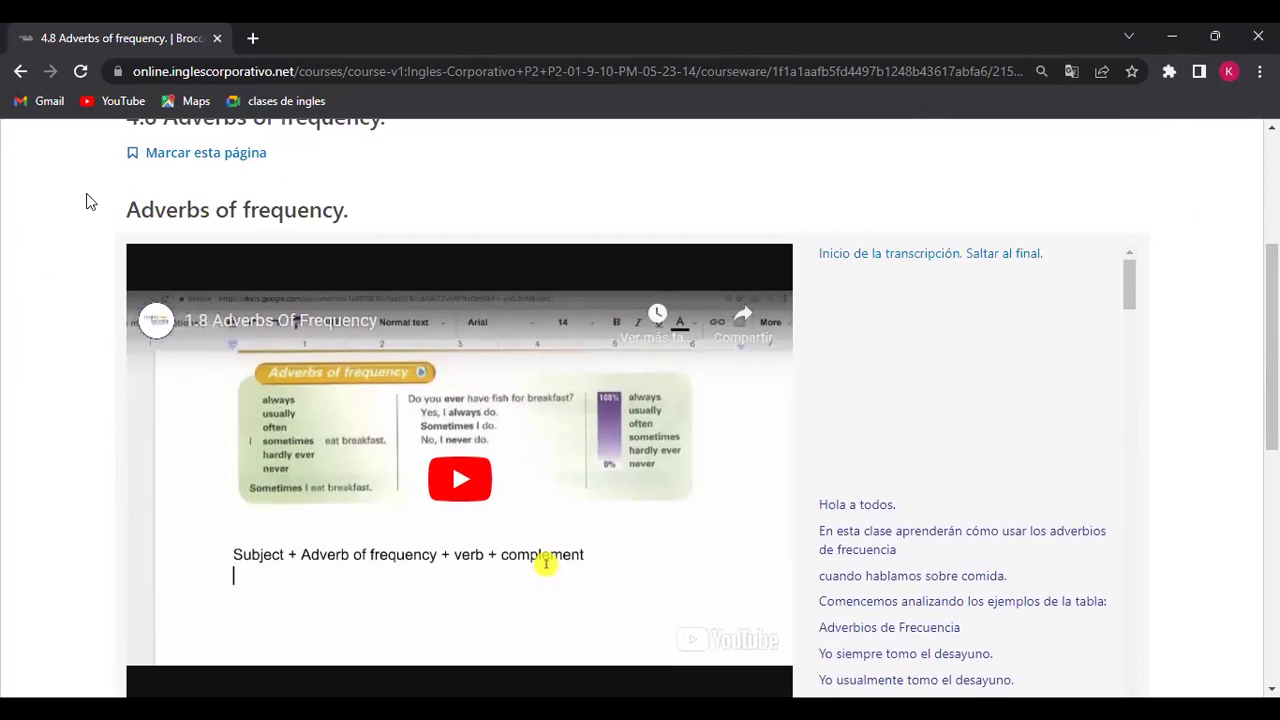
Step: Copy the lesson heading 'Adverbs of frequency.'
{"action": "triple_click", "coordinate": [146, 205]}
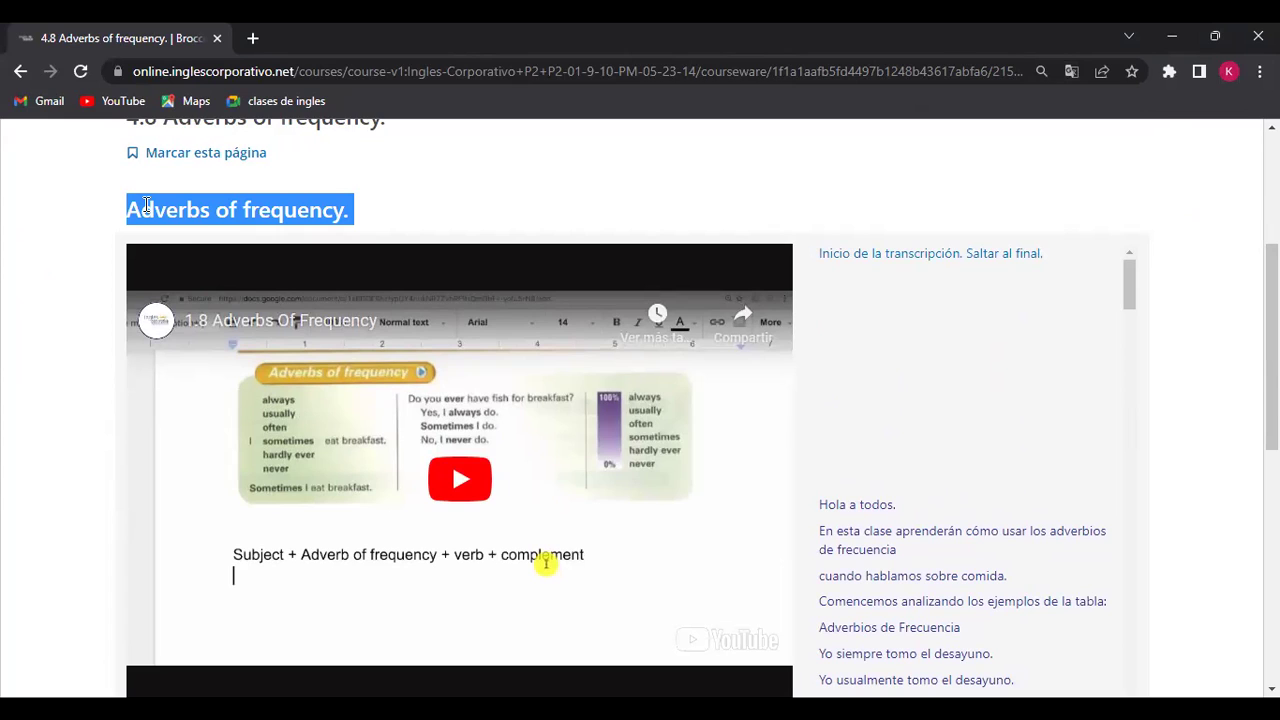
{"action": "right_click", "coordinate": [147, 205]}
{"action": "left_click", "coordinate": [199, 221]}
Step: Start a new discussion post and paste 'Adverbs of frequency.' as its title
{"action": "left_click_drag", "start_coordinate": [1272, 300], "coordinate": [1272, 480]}
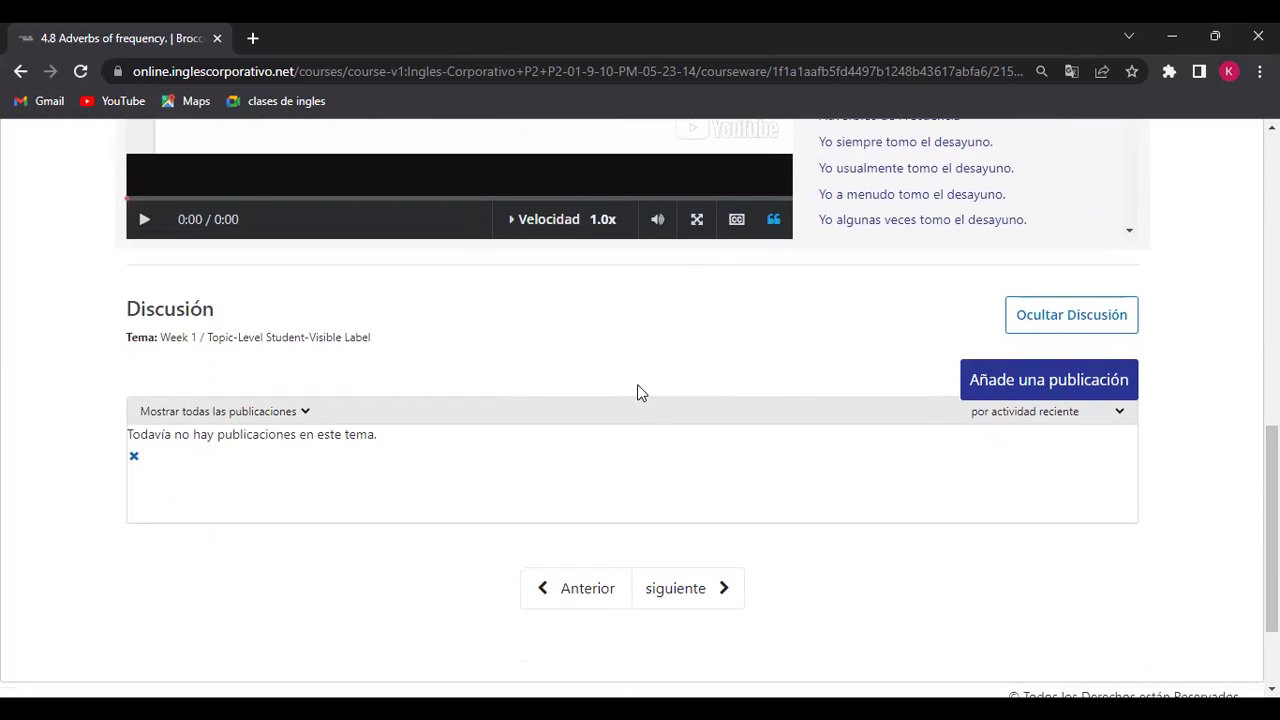
{"action": "left_click", "coordinate": [1022, 380]}
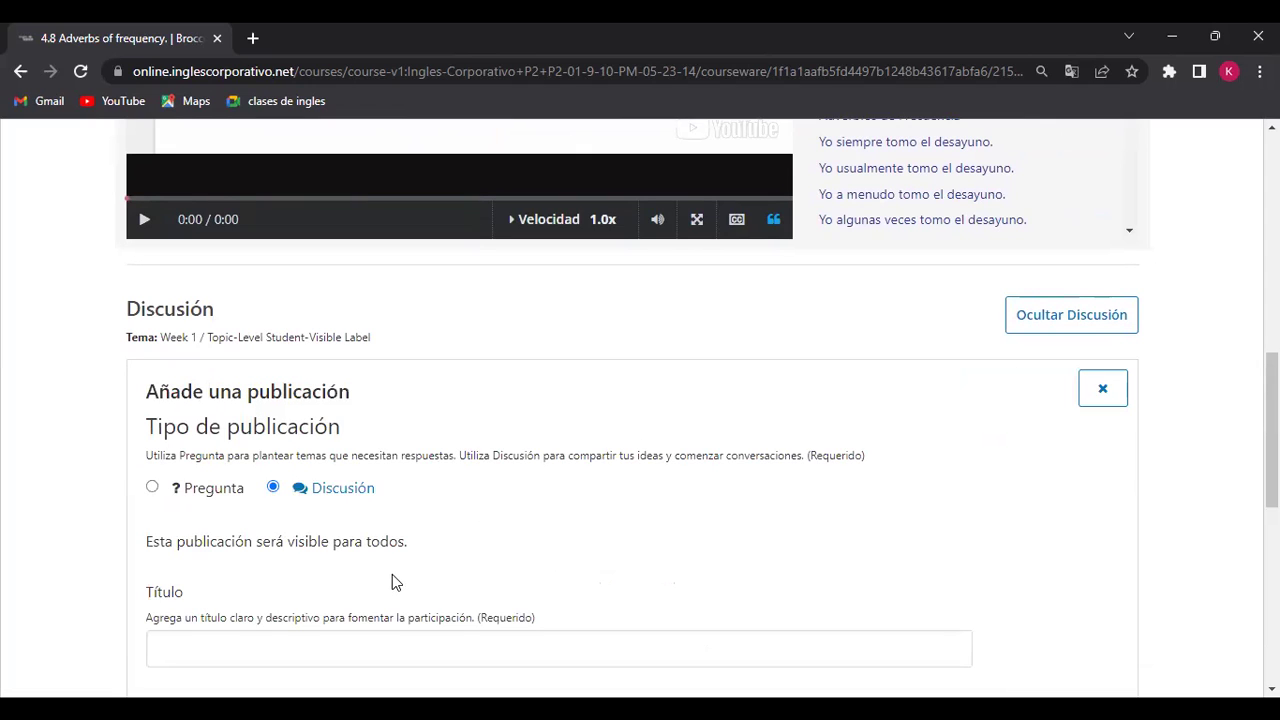
{"action": "left_click", "coordinate": [286, 650]}
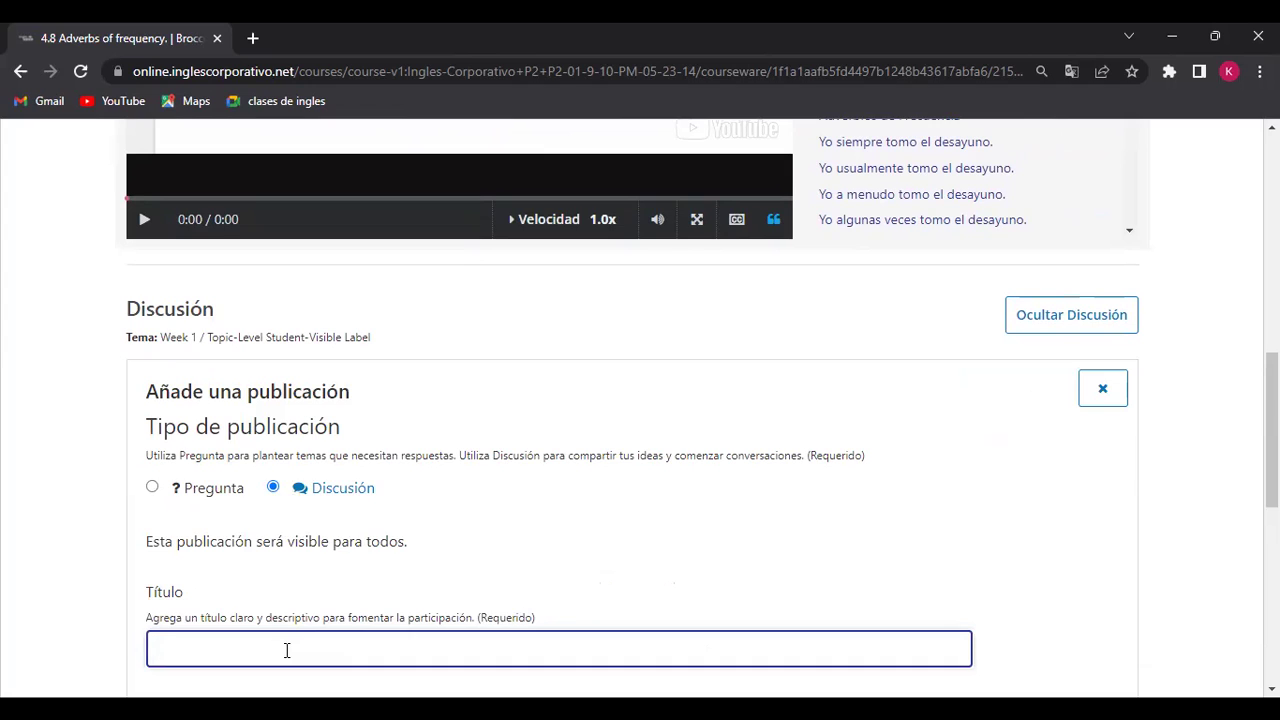
{"action": "right_click", "coordinate": [286, 650]}
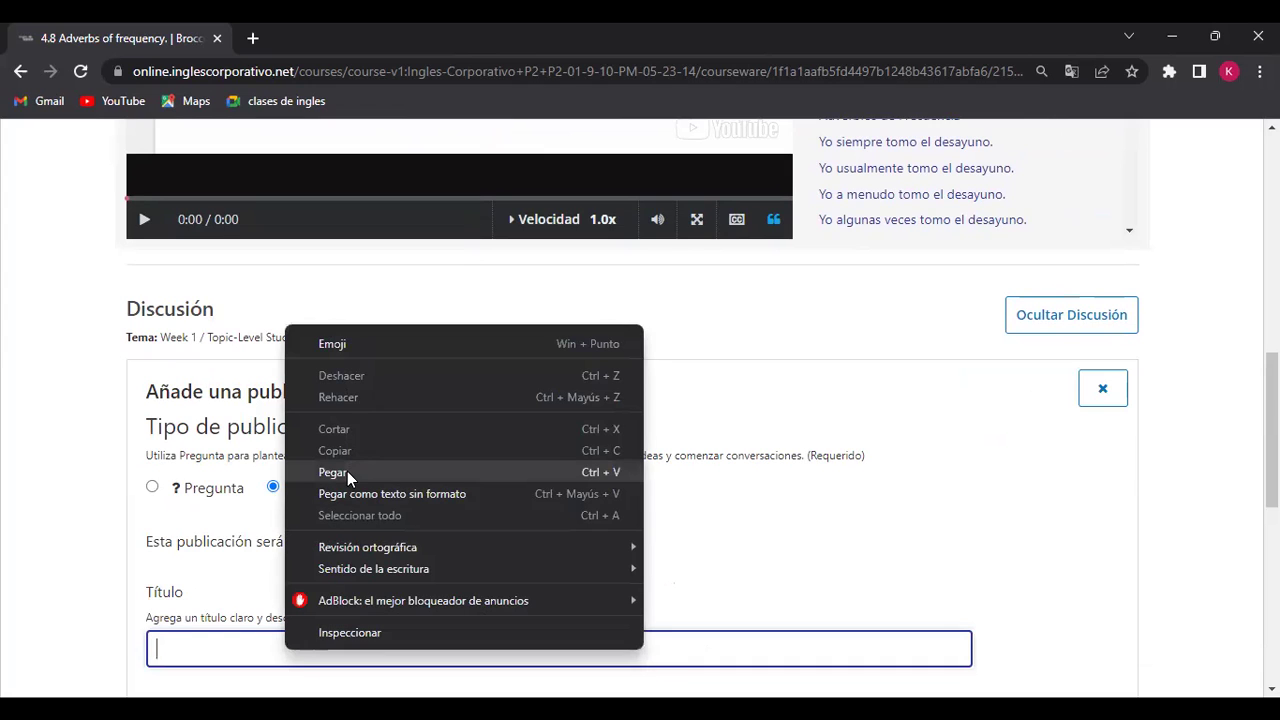
{"action": "left_click", "coordinate": [347, 471]}
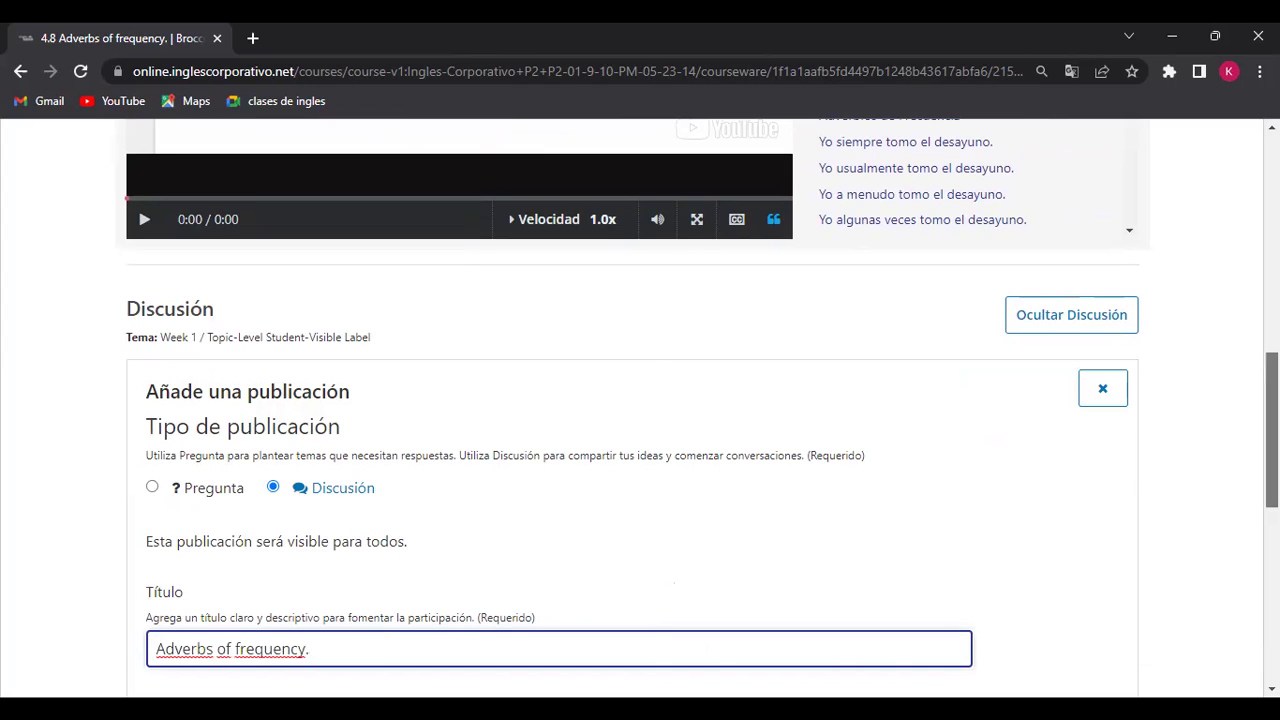
{"action": "scroll", "coordinate": [646, 513], "scroll_direction": "down", "scroll_amount": 3}
{"action": "left_click", "coordinate": [646, 513]}
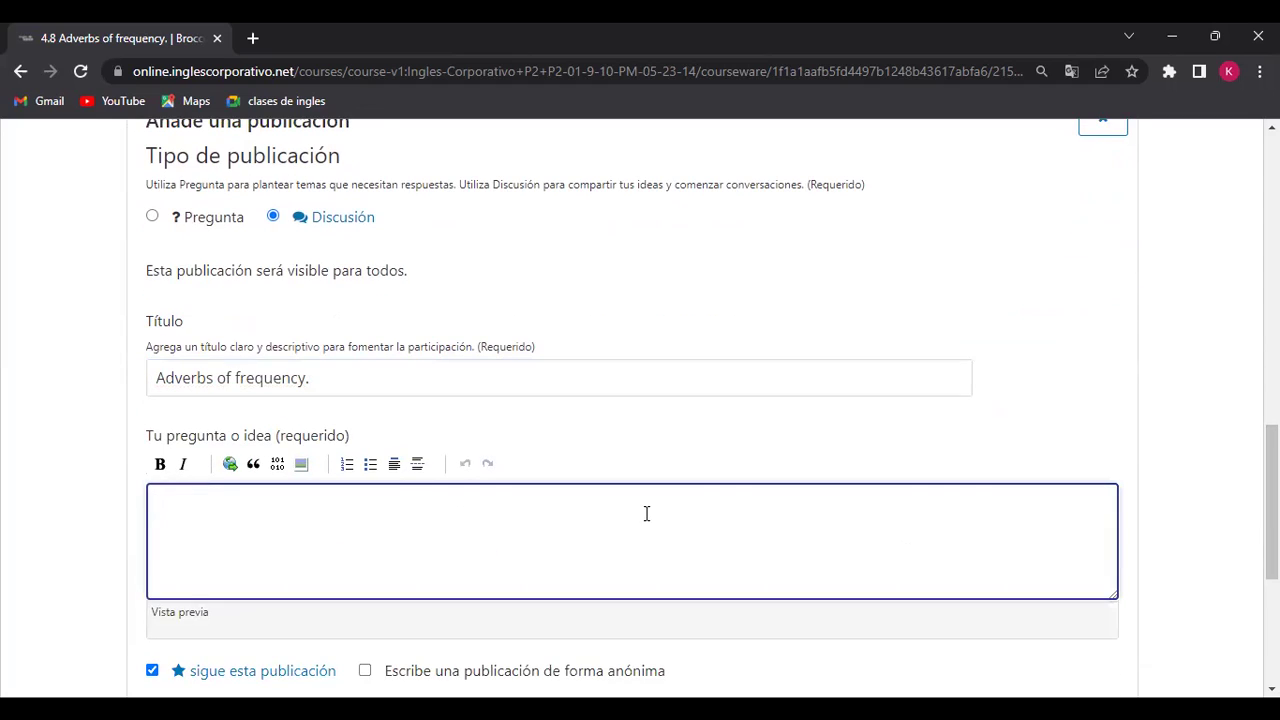
Step: Type 'Integrantes de grupo:' followed by the first group member's full name in the post body
{"action": "type", "text": "INt"}
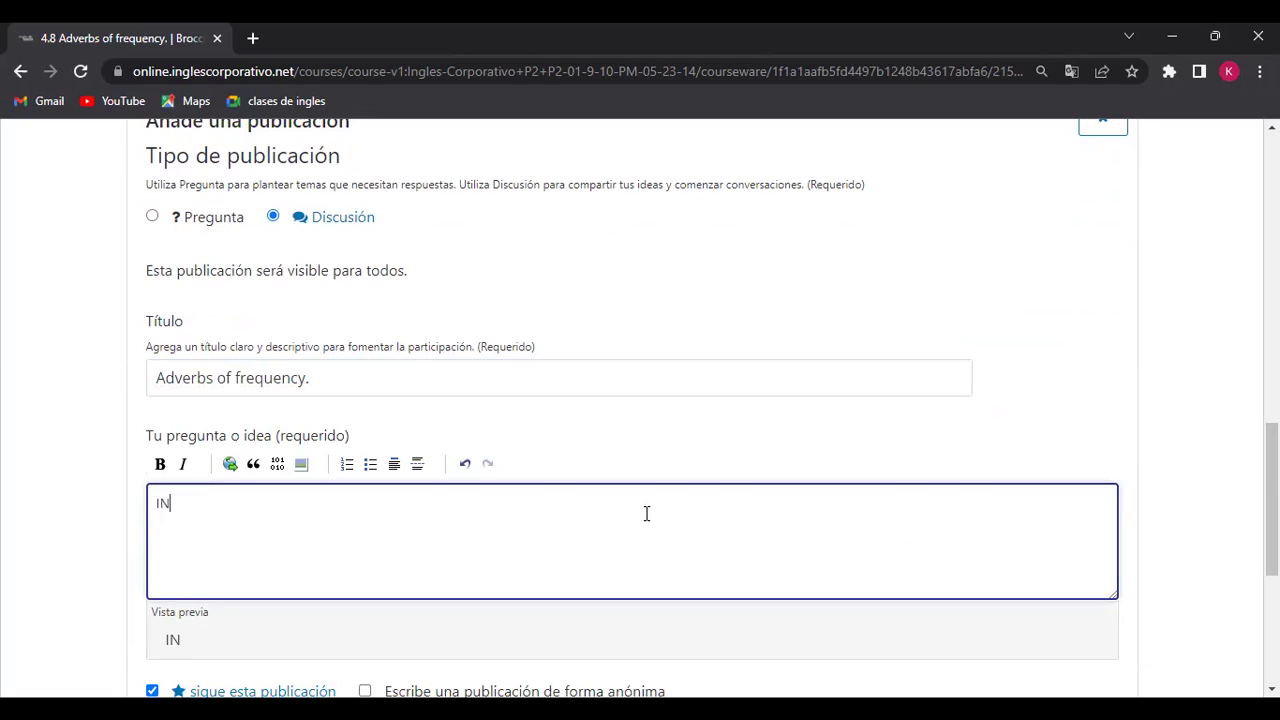
{"action": "key", "text": "BackSpace"}
{"action": "key", "text": "BackSpace"}
{"action": "type", "text": "ntegrantes de grupo"}
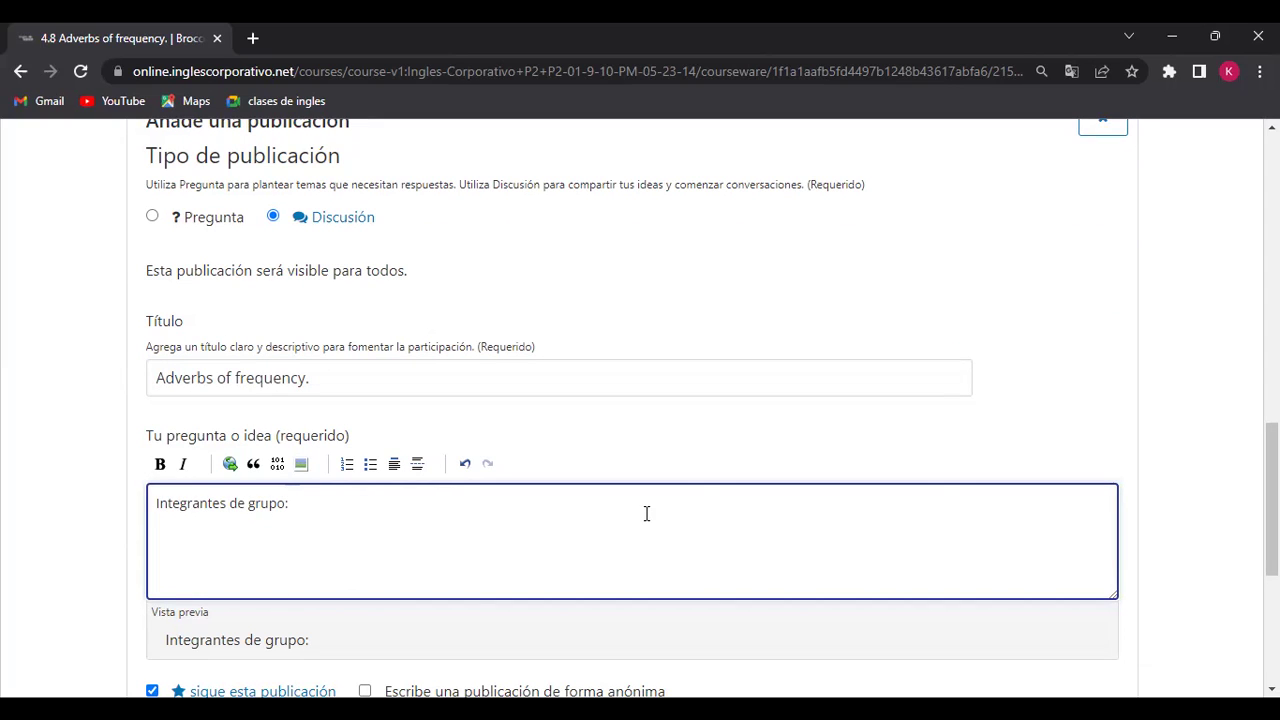
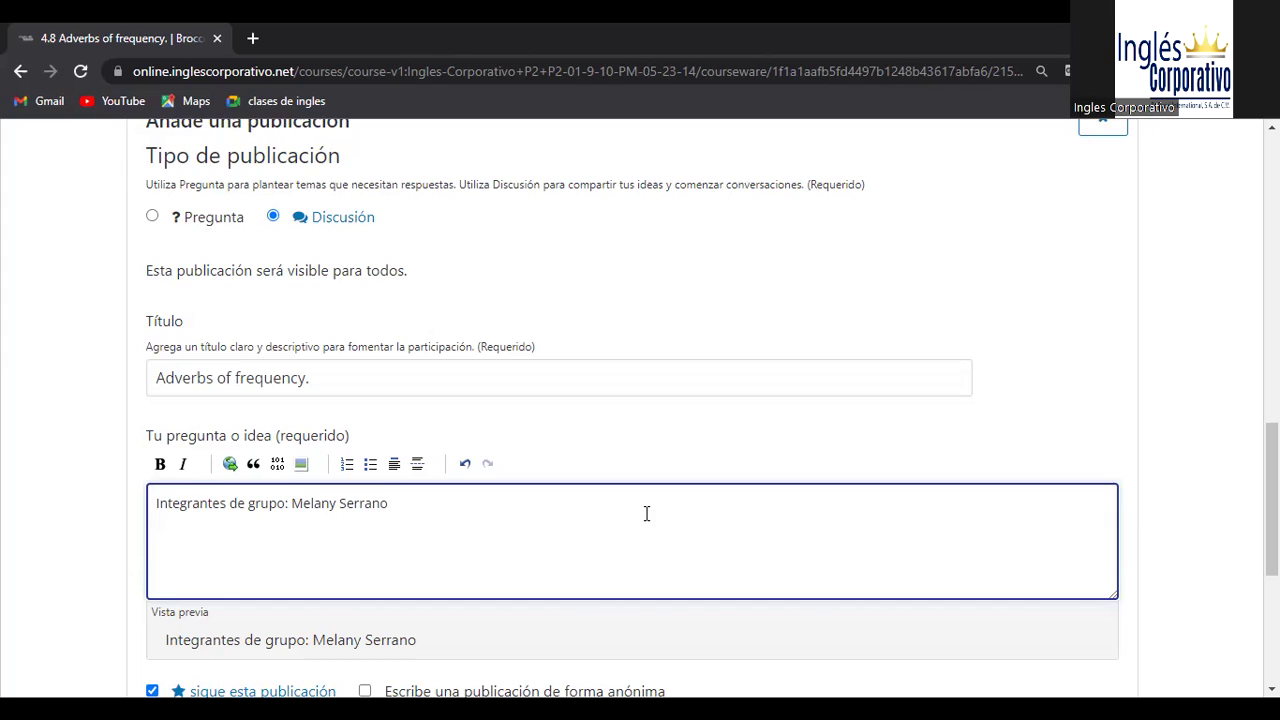
Step: Add the second and third members' names, comma-separated with typos fixed, then begin a '1:' line
{"action": "left_click", "coordinate": [398, 511]}
{"action": "type", "text": ",JO"}
{"action": "key", "text": "BackSpace"}
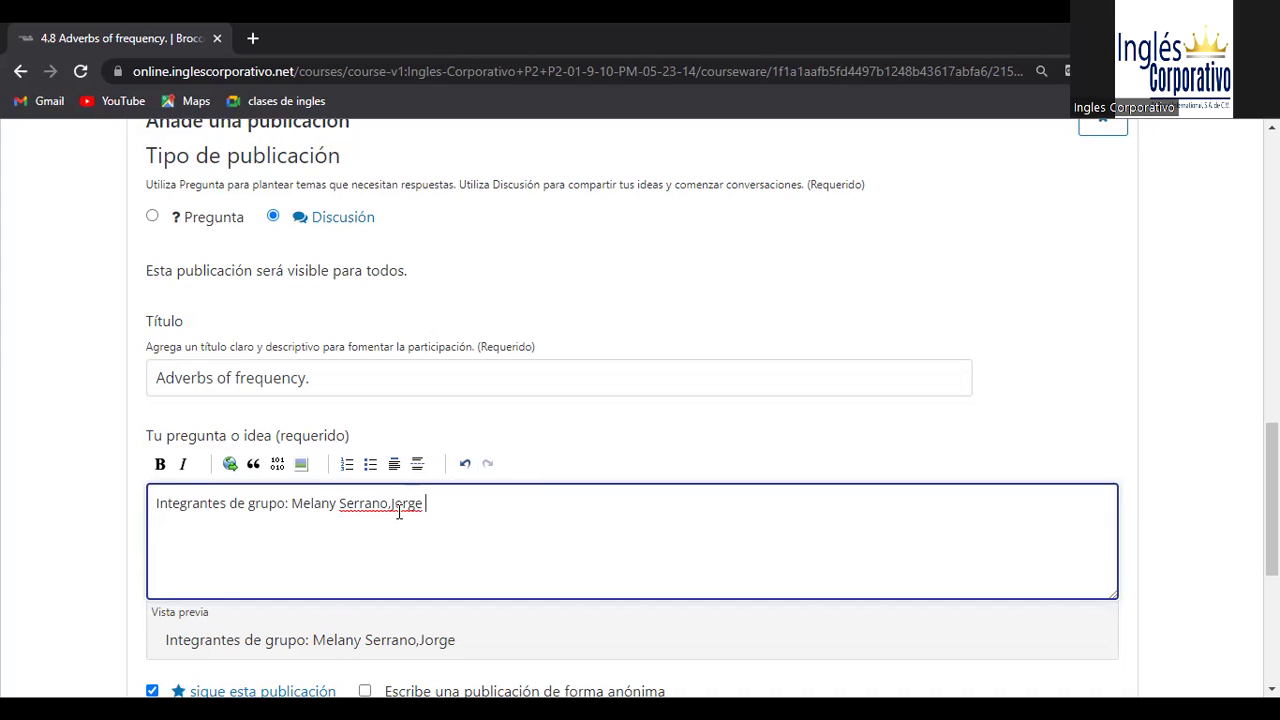
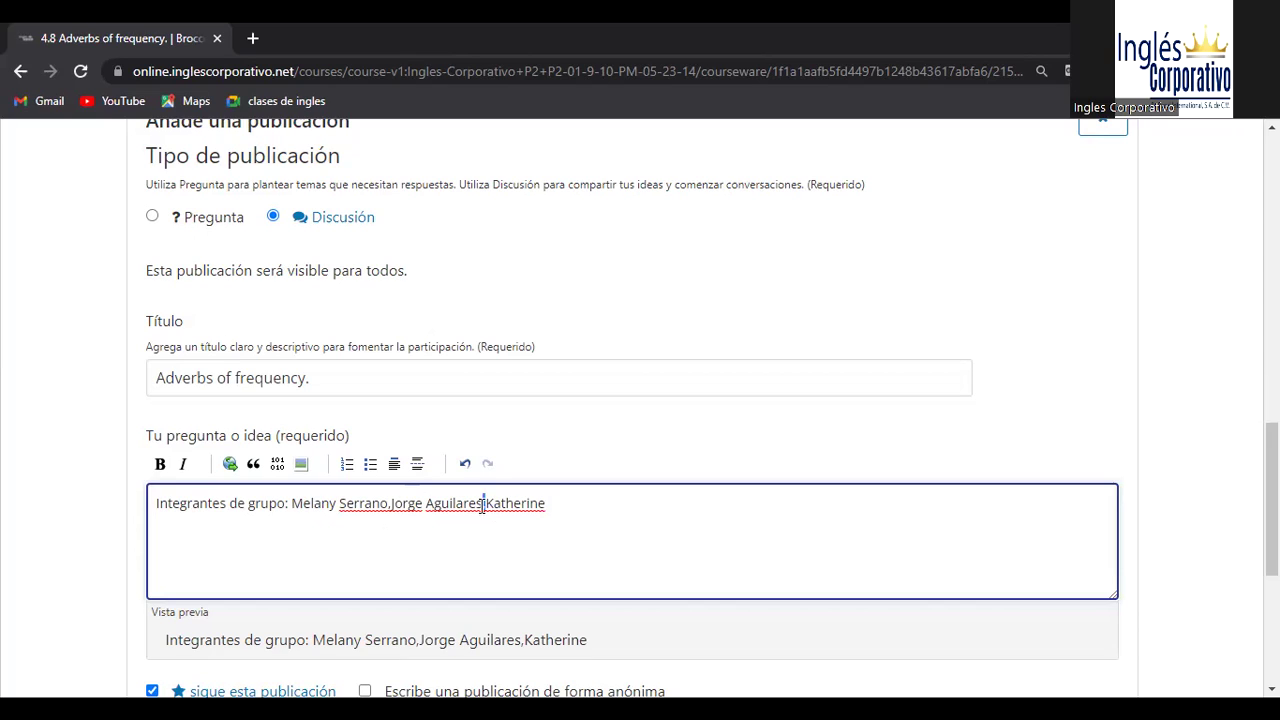
{"action": "left_click", "coordinate": [481, 505]}
{"action": "key", "text": "BackSpace"}
{"action": "key", "text": "BackSpace"}
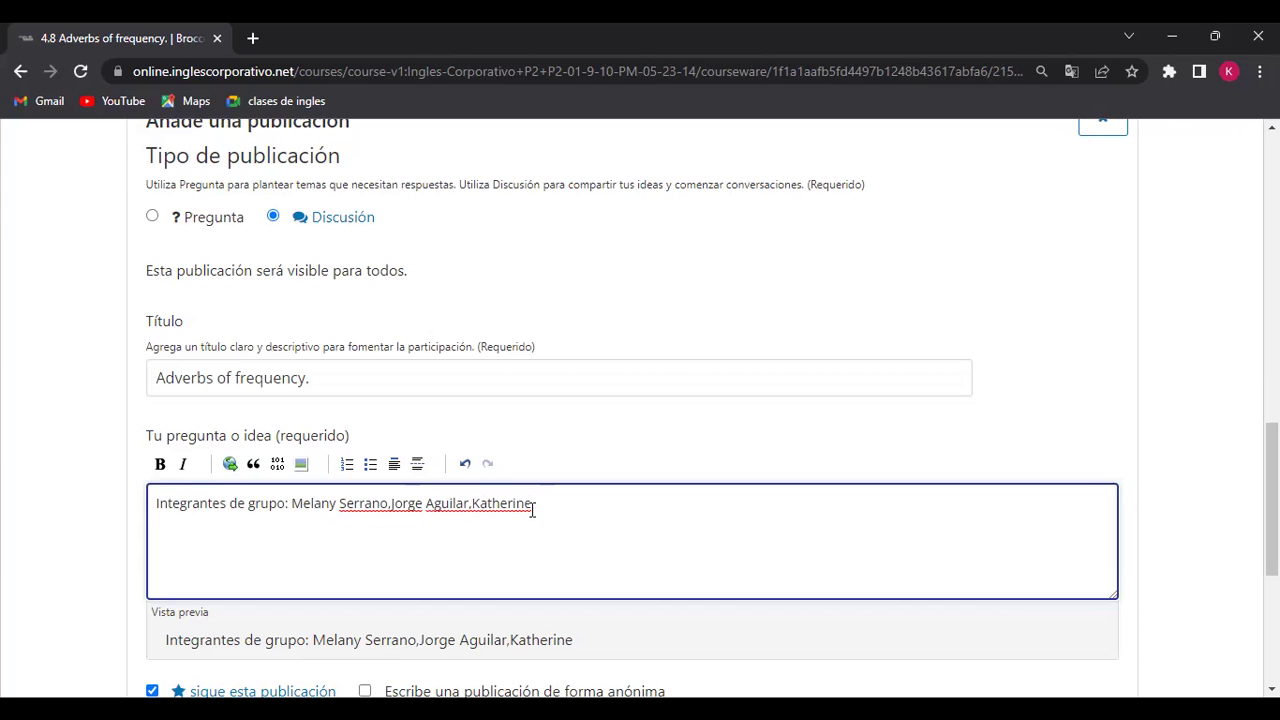
{"action": "type", "text": " 1"}
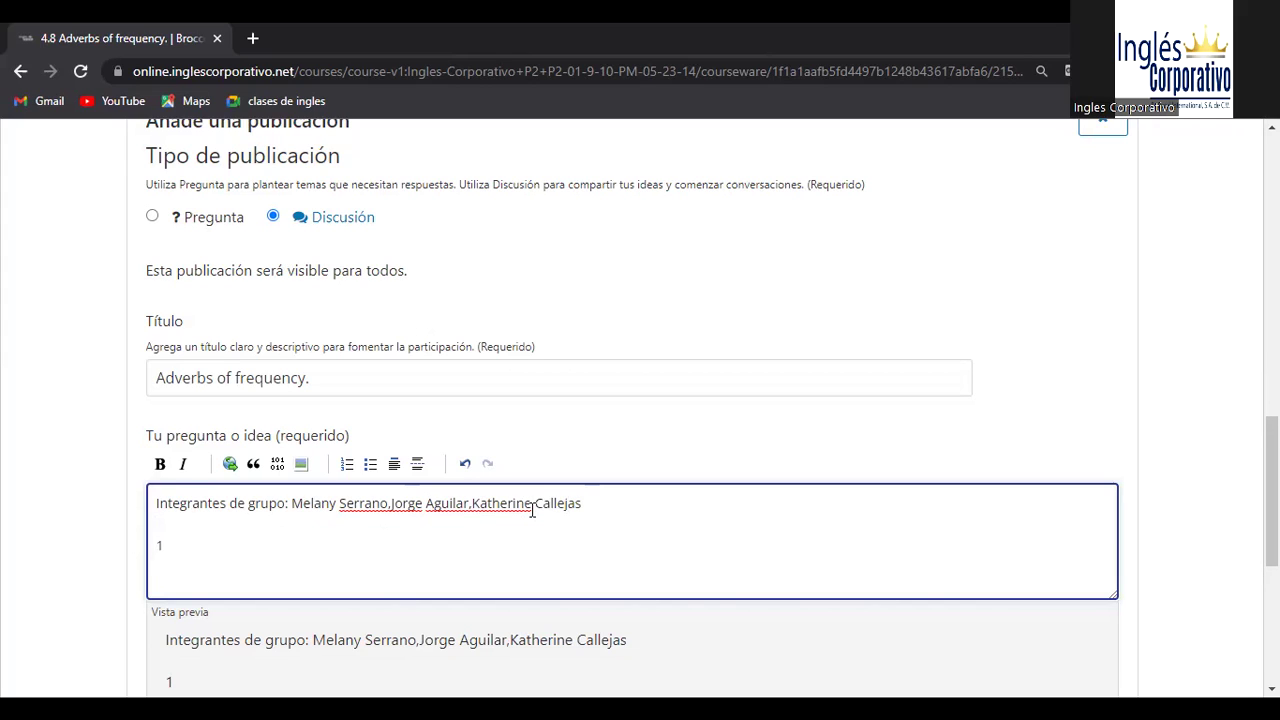
{"action": "type", "text": ":"}
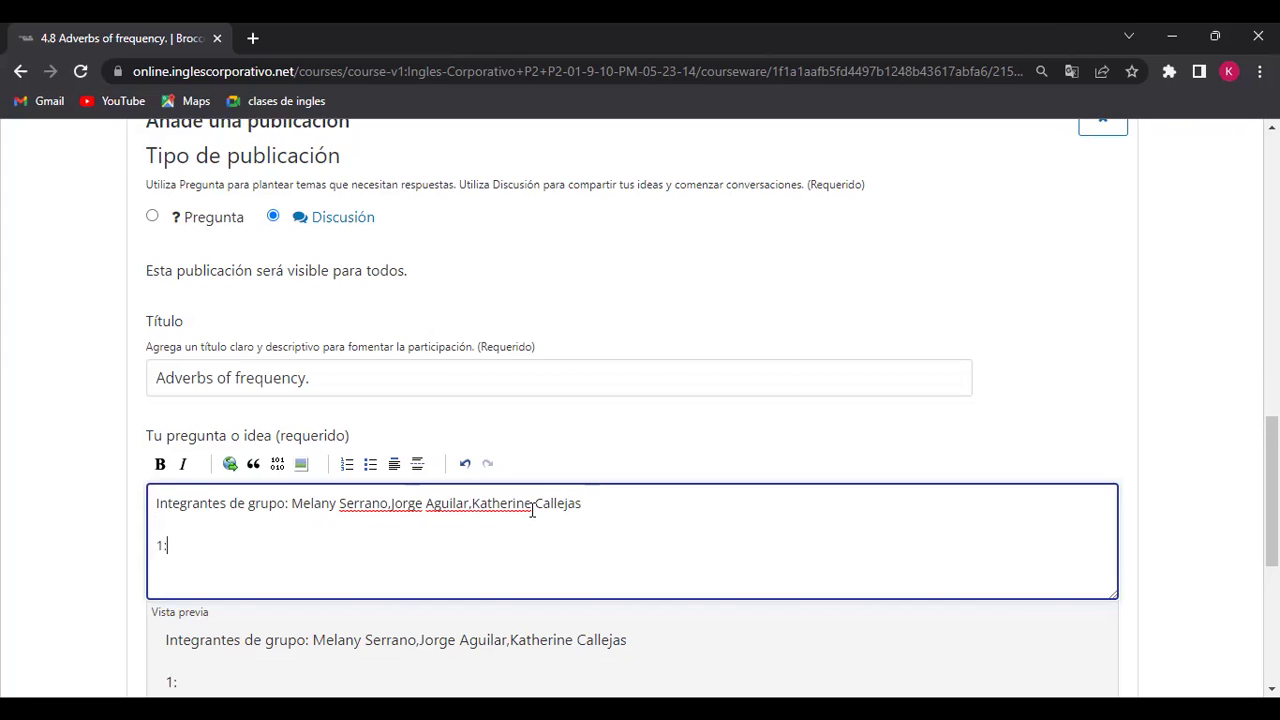